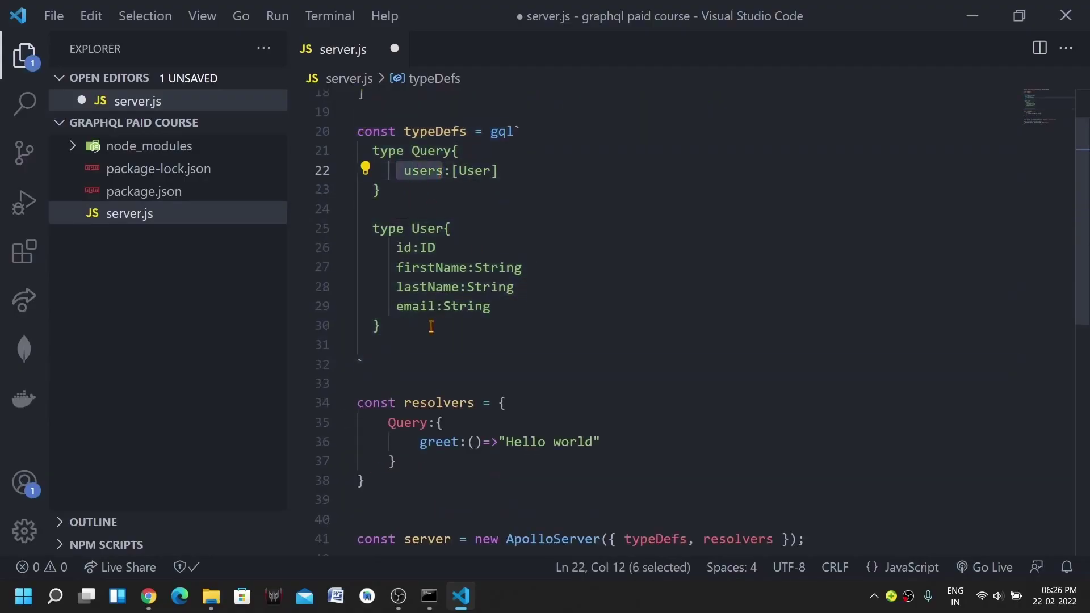
pyautogui.write('users:()=>us')
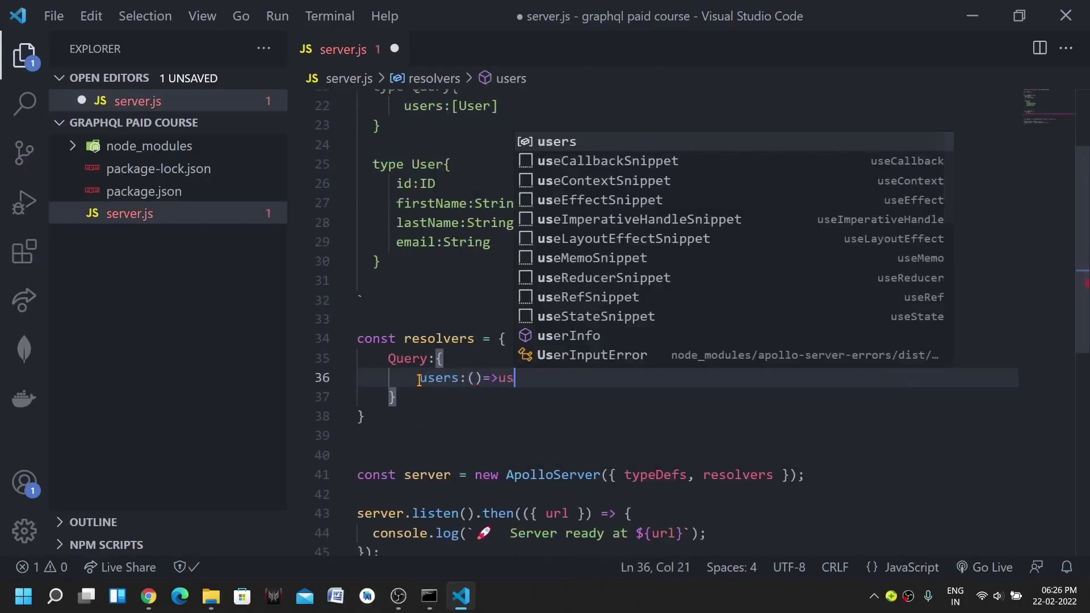
pyautogui.write('ers')
# Replace the greet resolver with users:()=>users and save server.js
pyautogui.hotkey('ctrl', 's')
pyautogui.click(426, 439)
# In Apollo Sandbox, add the users query with all fields id, firstName, lastName and email
pyautogui.hotkey('alt', 'Tab')
pyautogui.click(137, 290)
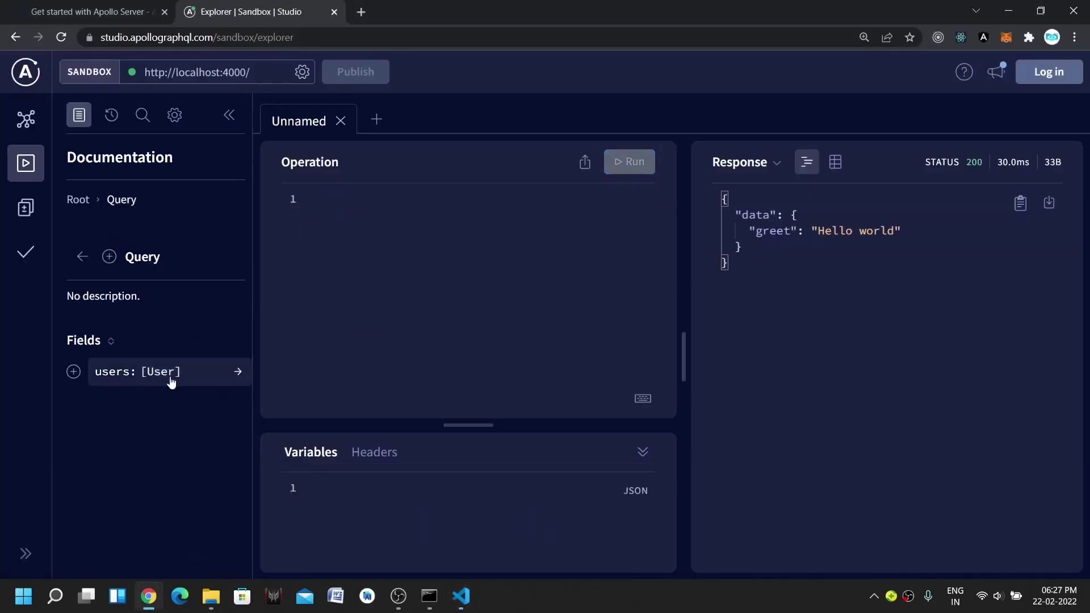
pyautogui.click(119, 371)
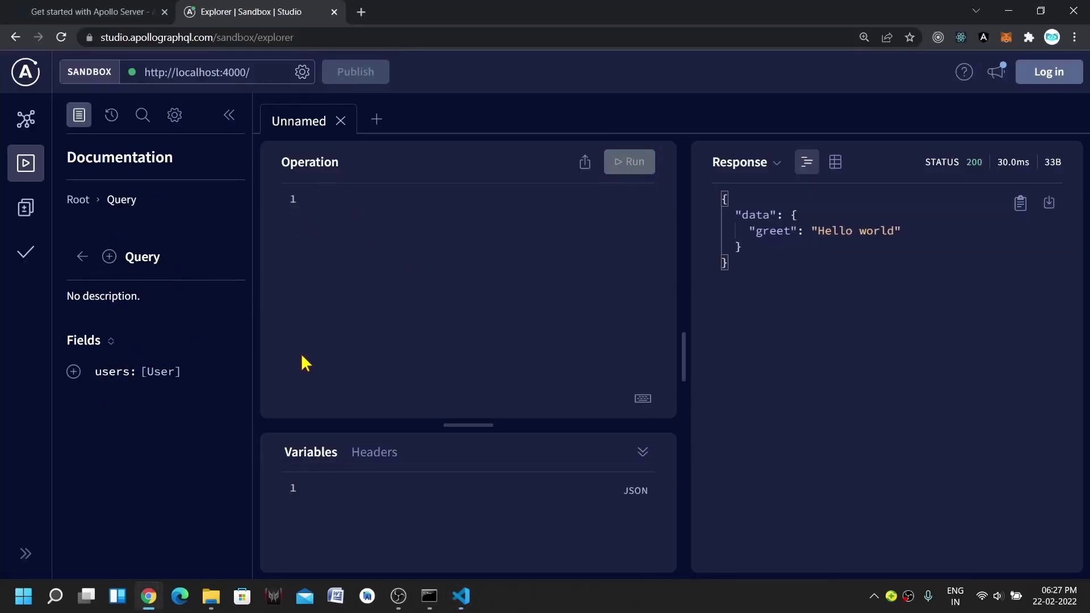
pyautogui.click(73, 372)
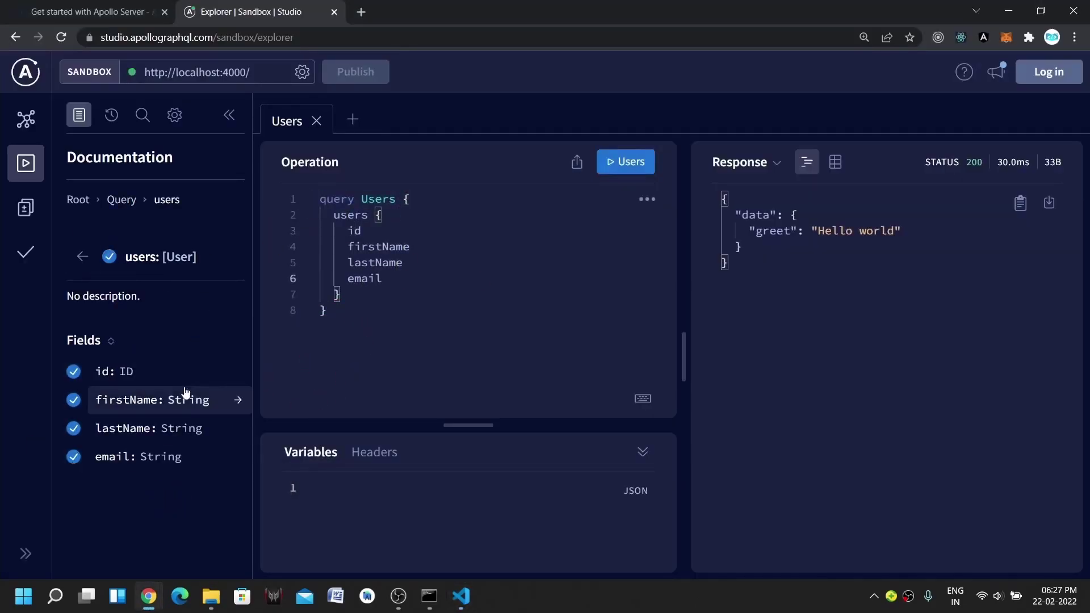
# Name the operation getAllUsers and run it, returning the two user records
pyautogui.hotkey('ctrl', 'y')
pyautogui.click(348, 202)
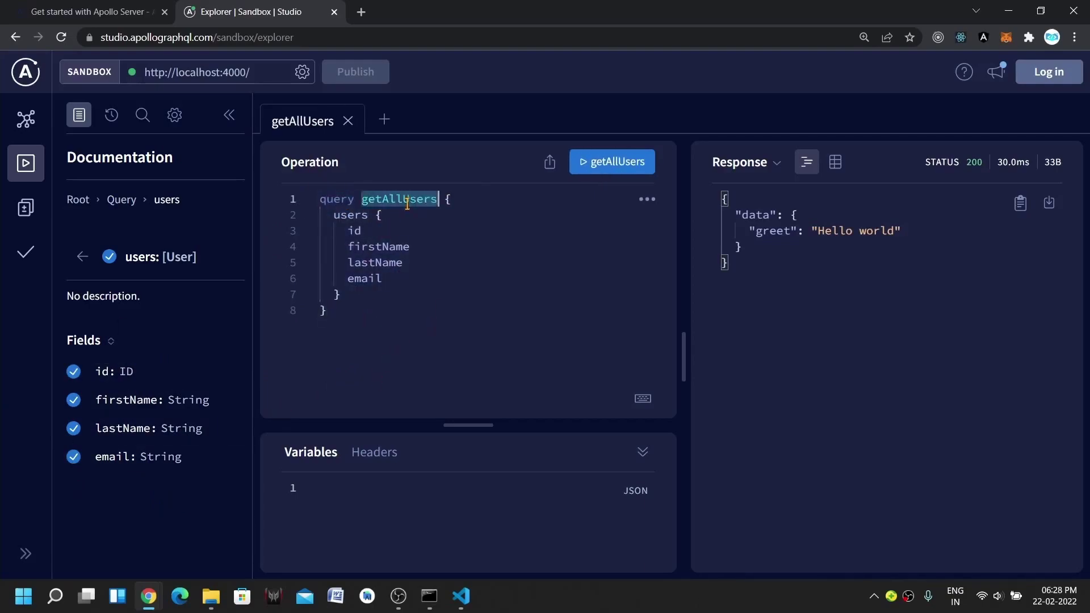
pyautogui.click(612, 163)
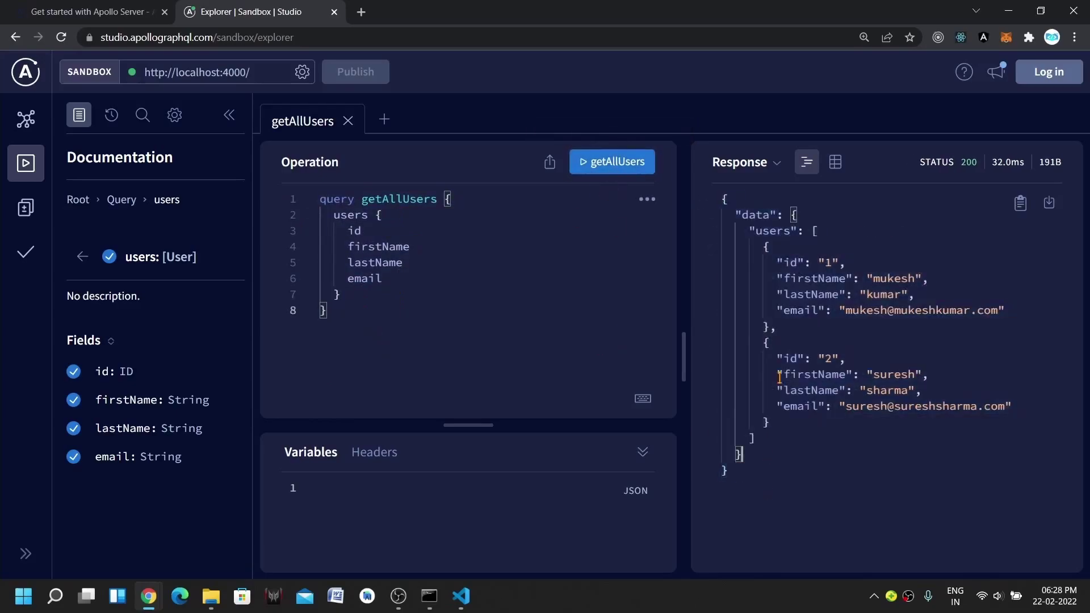
# Review the users data array and a user's id entry, then fold the array again
pyautogui.click(461, 595)
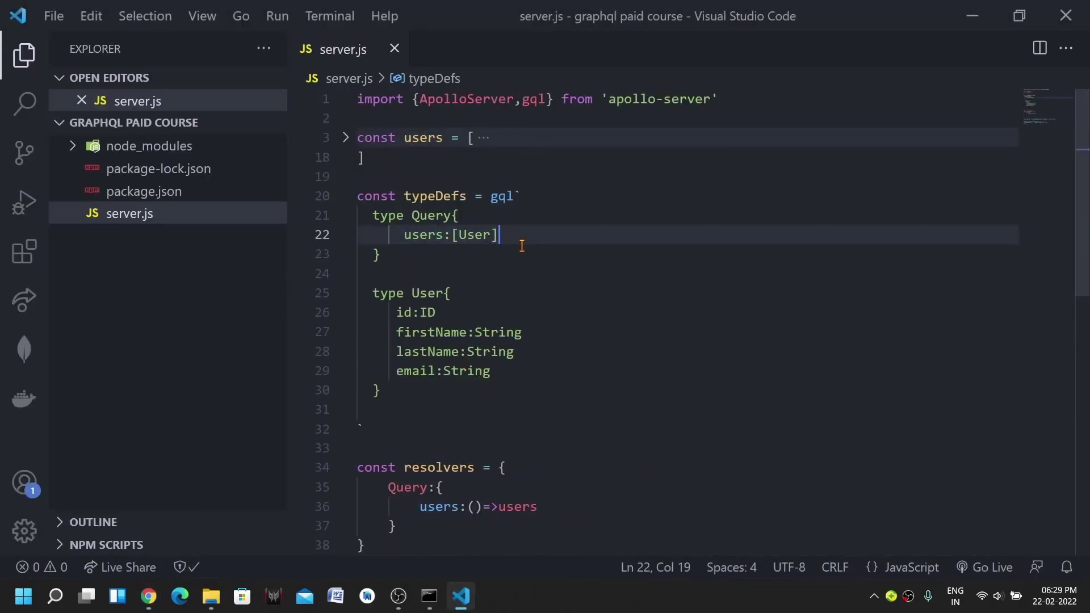
pyautogui.click(312, 136)
pyautogui.moveTo(388, 156)
pyautogui.mouseDown()
pyautogui.moveTo(409, 268)
pyautogui.moveTo(408, 412)
pyautogui.mouseUp()
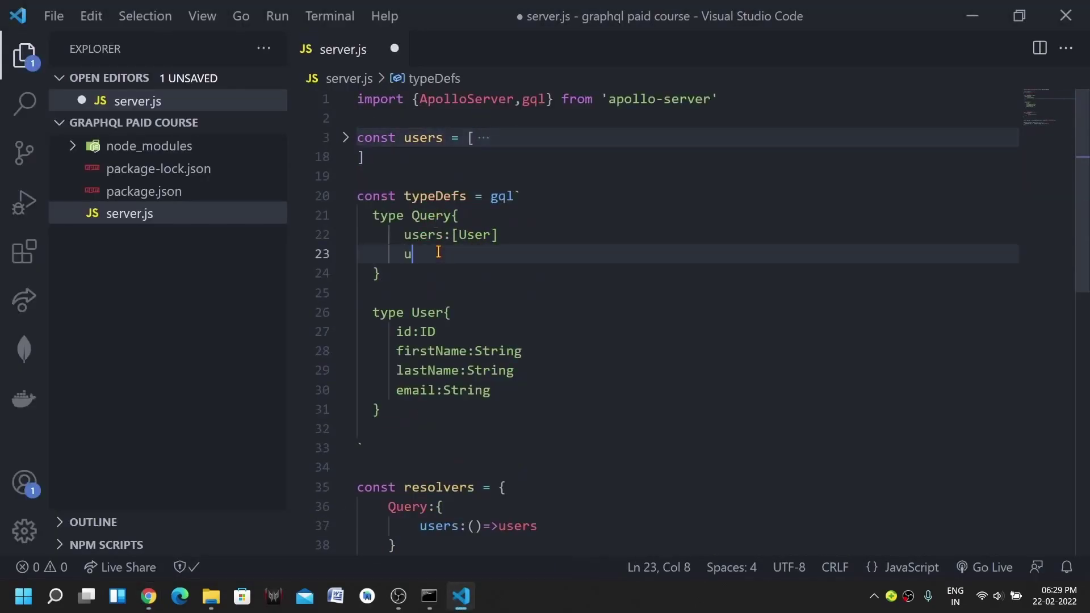
pyautogui.write('ser')
pyautogui.click(345, 137)
pyautogui.moveTo(388, 156)
pyautogui.mouseDown()
pyautogui.moveTo(408, 268)
pyautogui.moveTo(410, 410)
pyautogui.mouseUp()
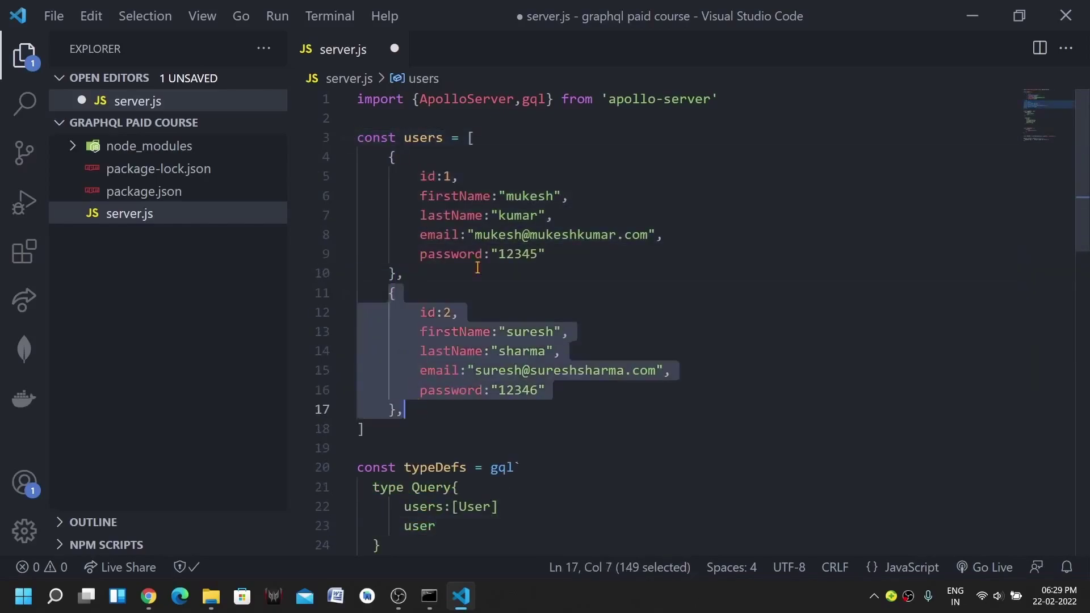
pyautogui.moveTo(419, 177); pyautogui.dragTo(459, 186)
pyautogui.click(345, 136)
# Declare user(id:ID):User in type Query and start a new user resolver line after users
pyautogui.click(444, 254)
pyautogui.write('(id:ID')
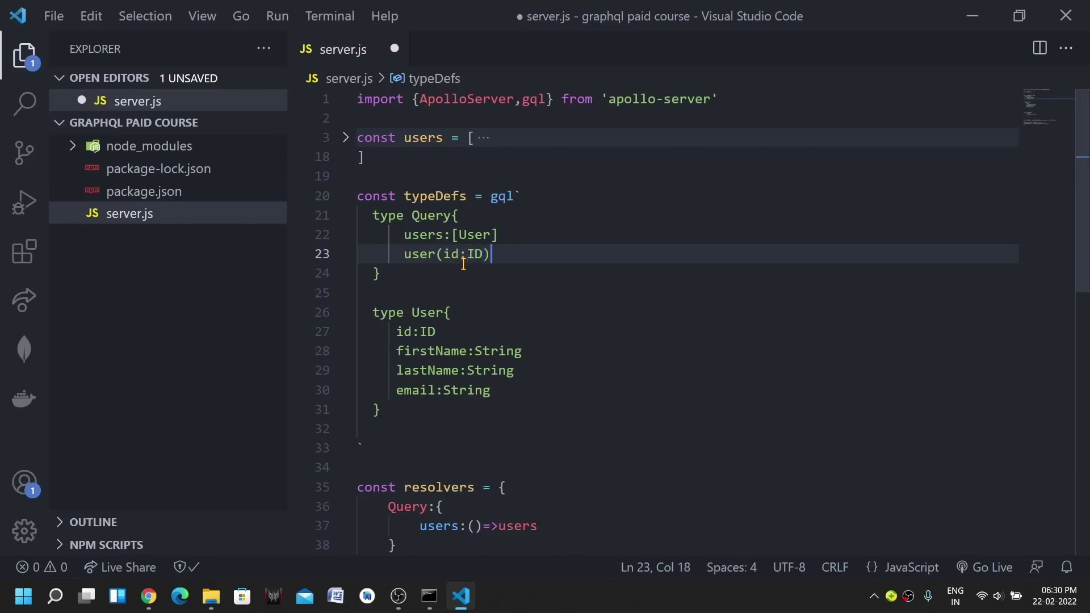
pyautogui.write('id:ID')
pyautogui.doubleClick(475, 254)
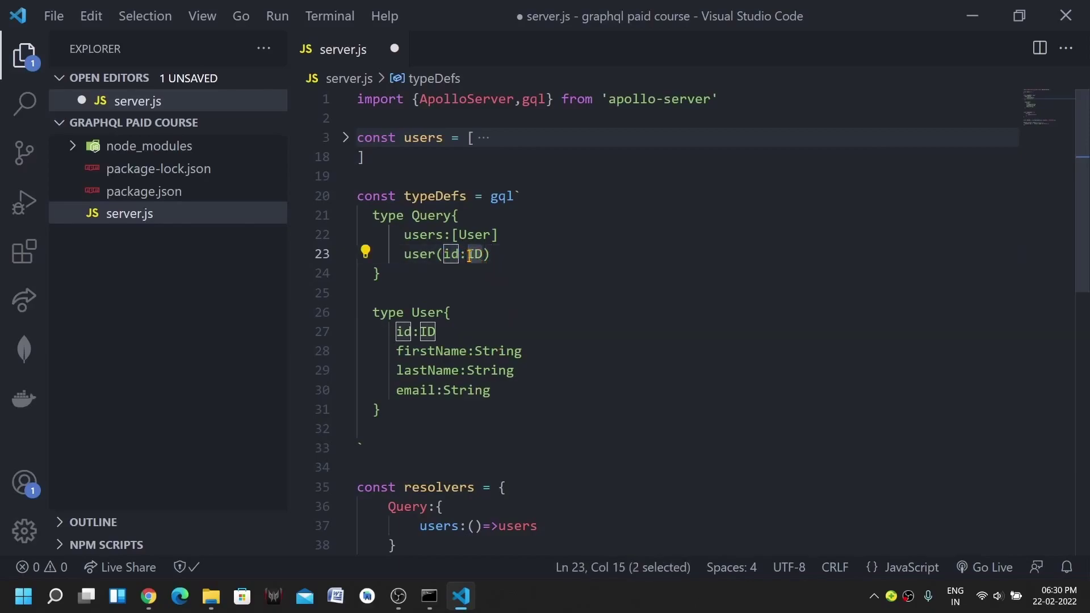
pyautogui.click(495, 254)
pyautogui.write(':User')
pyautogui.doubleClick(474, 235)
pyautogui.doubleClick(420, 254)
pyautogui.scroll(-5, 419, 260)
pyautogui.click(546, 397)
pyautogui.write(',')
pyautogui.press('Return')
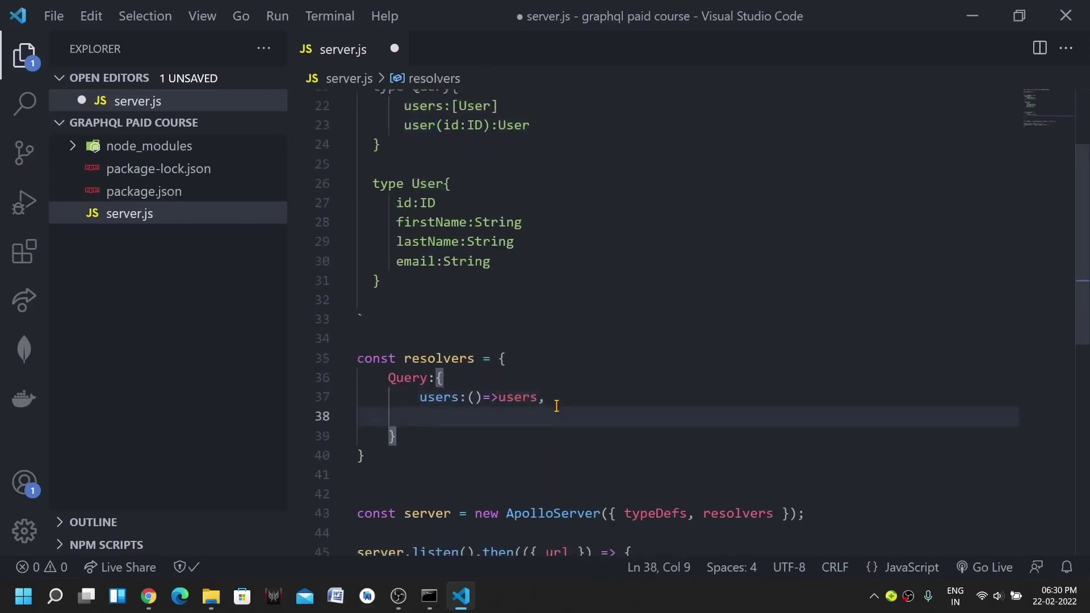
pyautogui.write('user:()')
pyautogui.write('paren)=>')
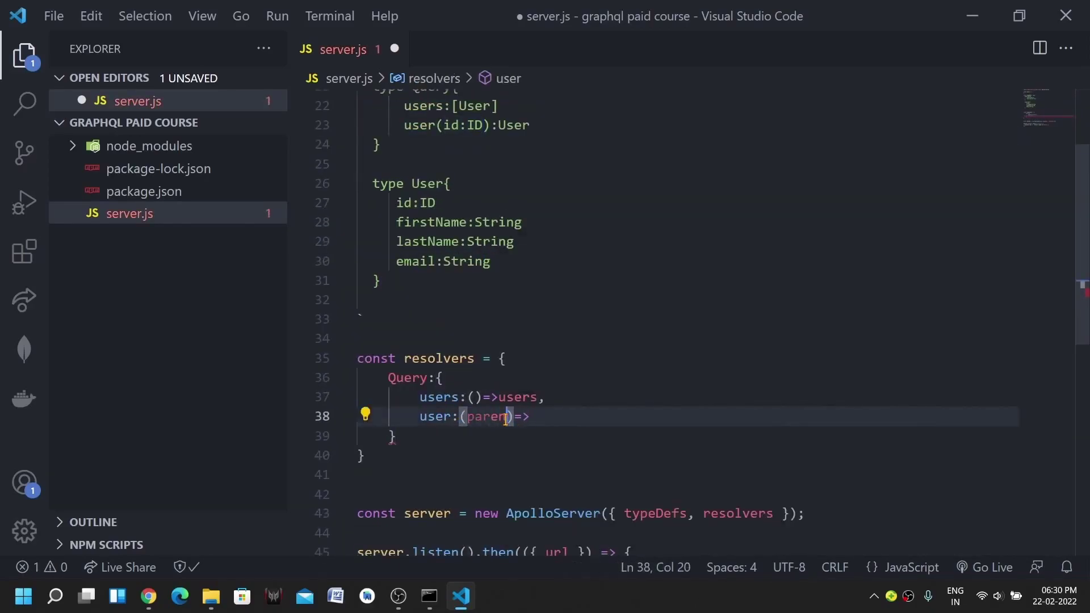
pyautogui.write('parent,')
pyautogui.scroll(1, 478, 415)
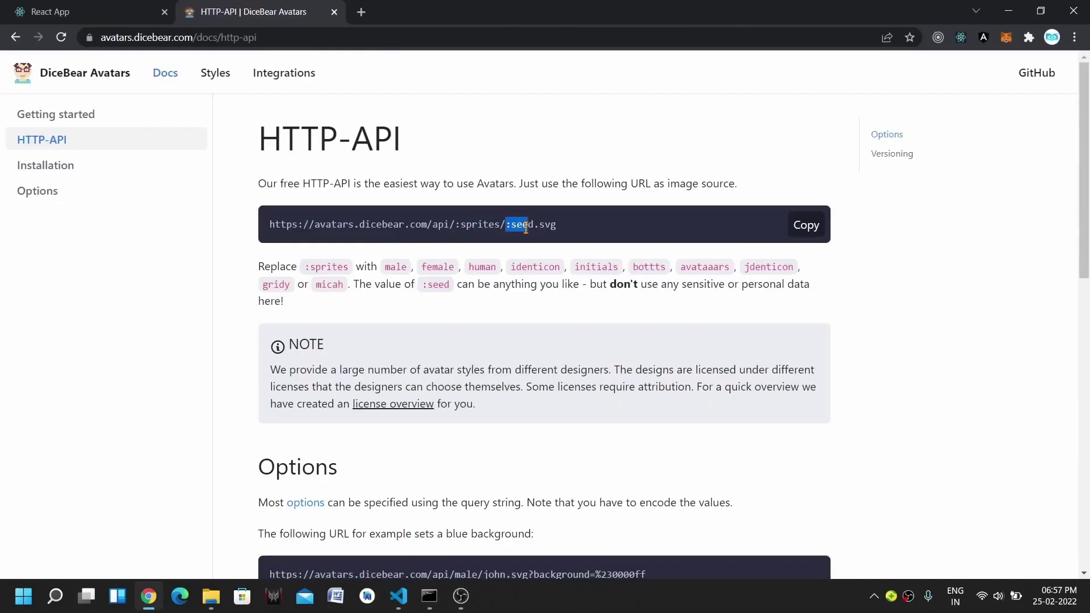
pyautogui.scroll(-6, 631, 372)
pyautogui.scroll(5, 632, 372)
pyautogui.moveTo(558, 224); pyautogui.dragTo(262, 232)
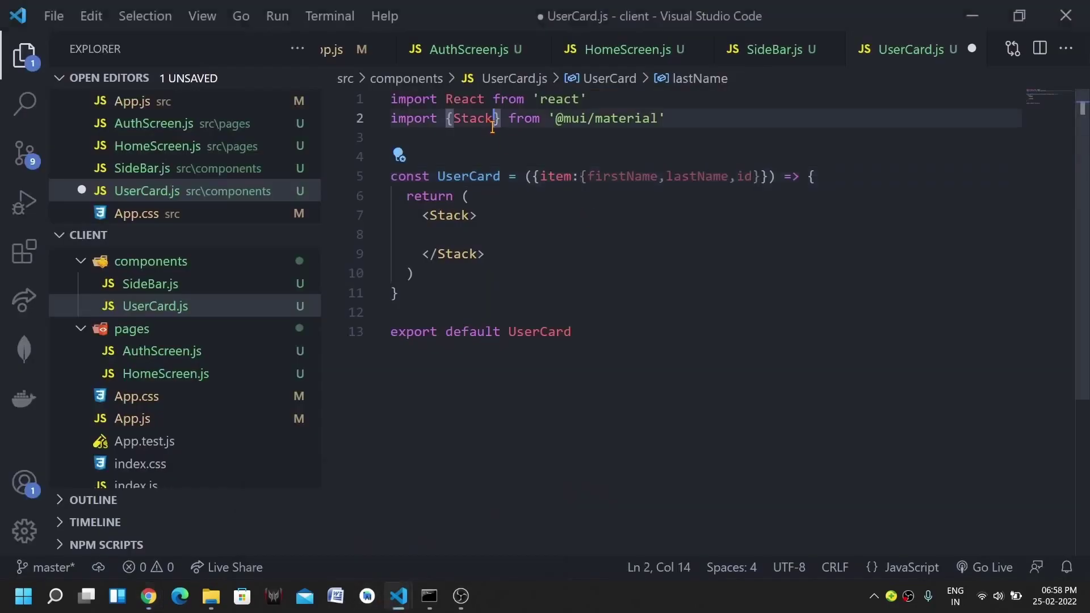
pyautogui.write(",Avatar} from '@mui/material")
# Add an Avatar inside the Stack with a seeded image URL and an sx attribute
pyautogui.click(503, 215)
pyautogui.press('Return')
pyautogui.write('<avatar')
pyautogui.press('Return')
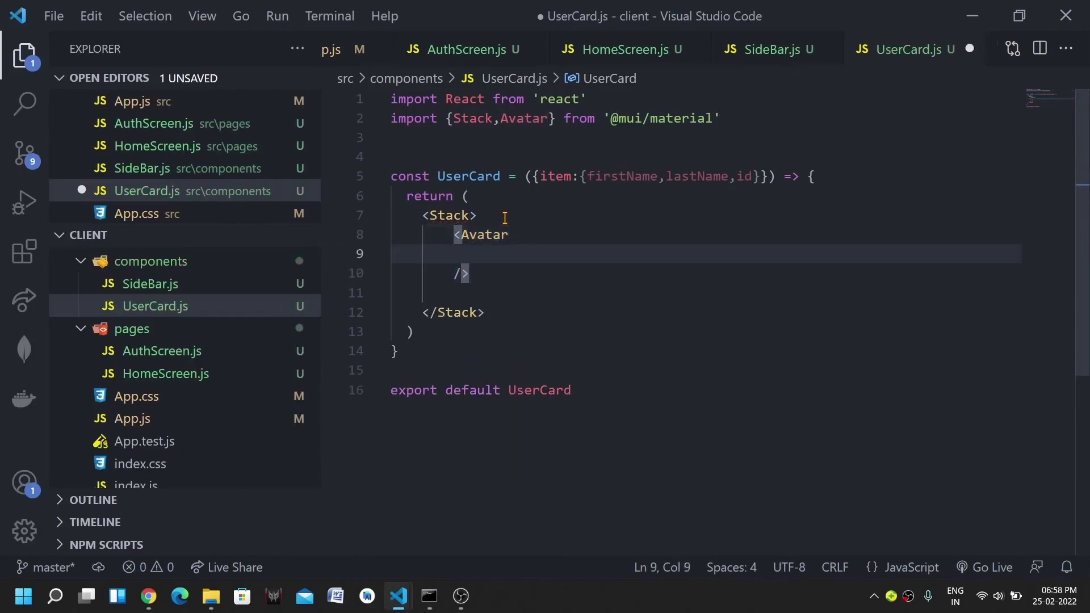
pyautogui.write('src={`https://avatars.dicebear.com/api/initials/:seed.svg')
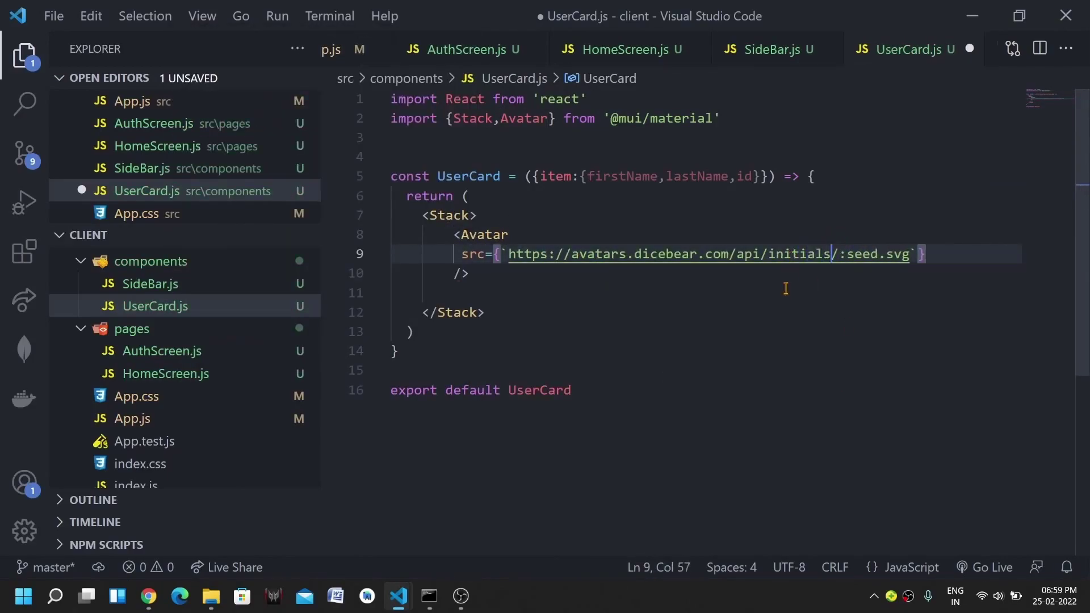
pyautogui.moveTo(878, 254); pyautogui.dragTo(851, 255)
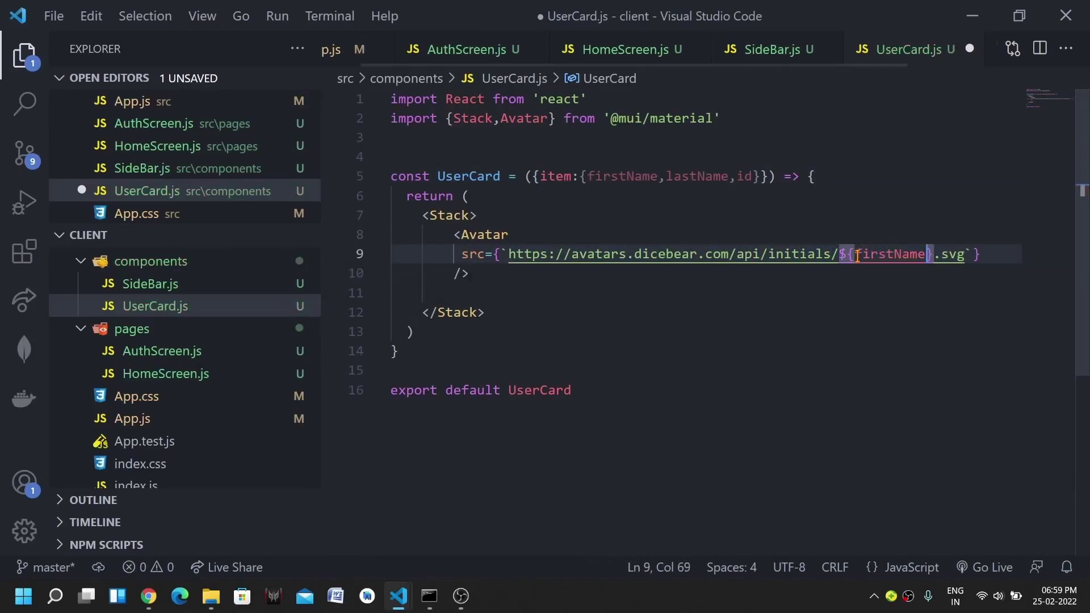
pyautogui.write('${lastName')
pyautogui.hotkey('ctrl', 'b')
pyautogui.click(433, 312)
pyautogui.click(813, 255)
pyautogui.press('Return')
pyautogui.write('sx={{width:"32')
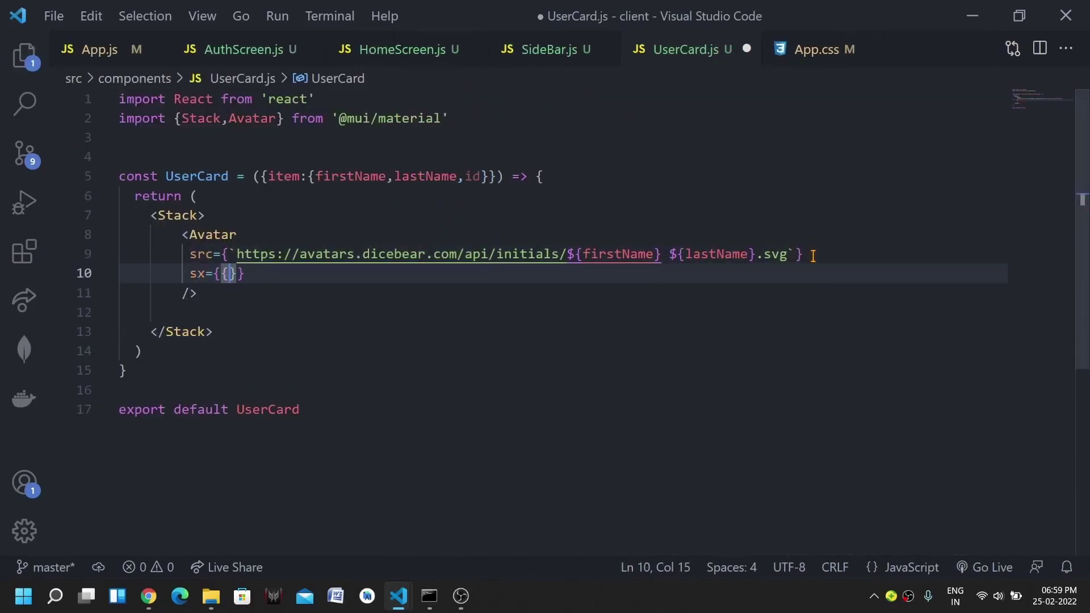
pyautogui.write('px",height:"32px"')
# Show {firstName} {lastName} in a subtitle2 Typography beside the avatar, save, and check the app
pyautogui.click(266, 304)
pyautogui.write('<Typography></Typography>')
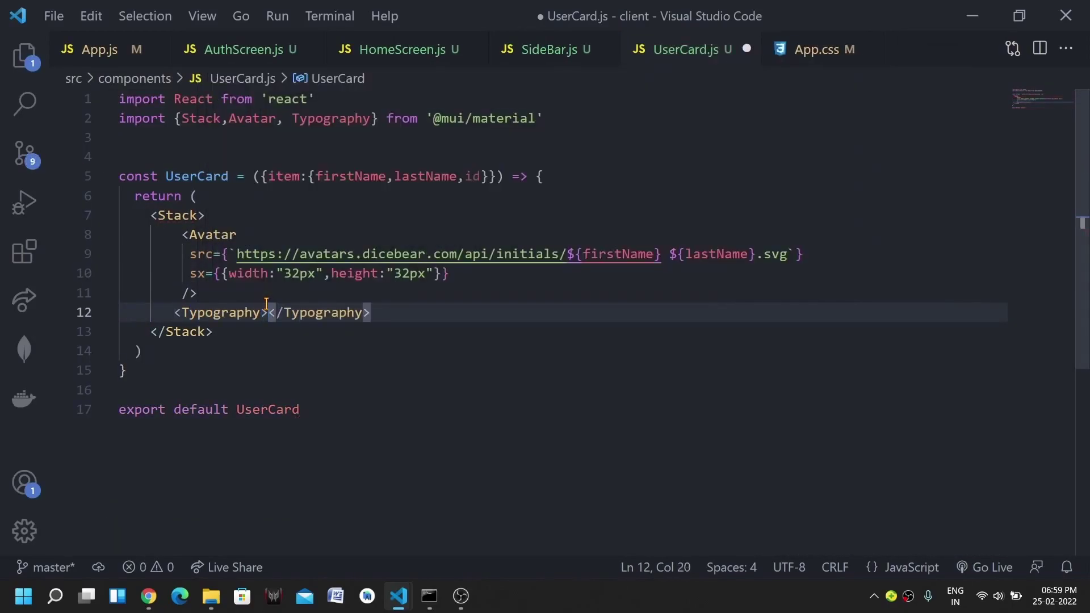
pyautogui.moveTo(757, 254); pyautogui.dragTo(572, 254)
pyautogui.hotkey('ctrl', 'c')
pyautogui.click(269, 312)
pyautogui.hotkey('ctrl', 'v')
pyautogui.click(378, 312)
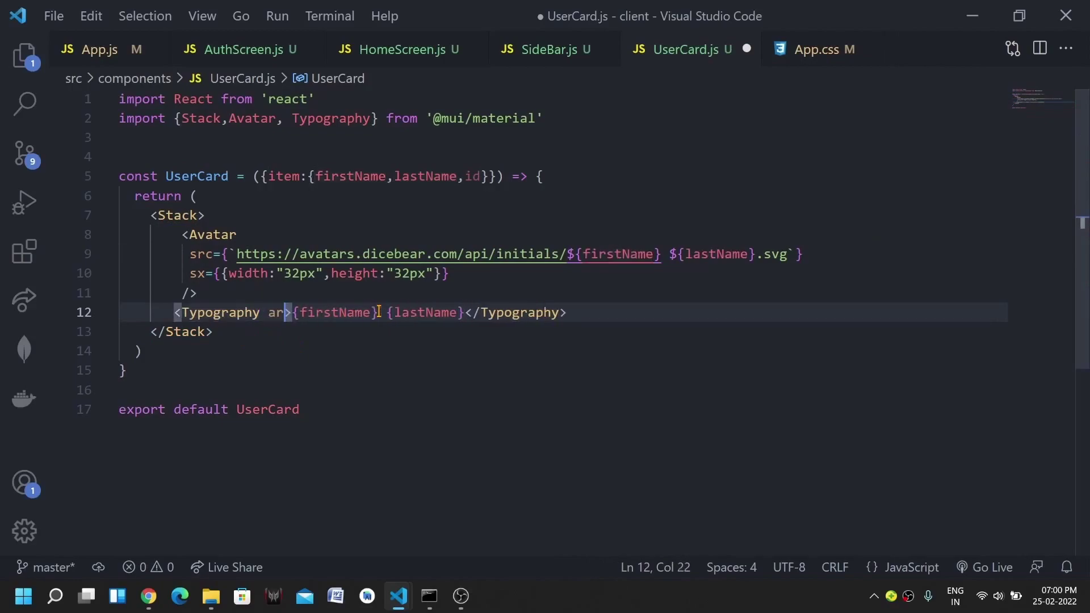
pyautogui.write('title2')
pyautogui.click(378, 370)
pyautogui.hotkey('ctrl', 's')
pyautogui.hotkey('alt', 'Tab')
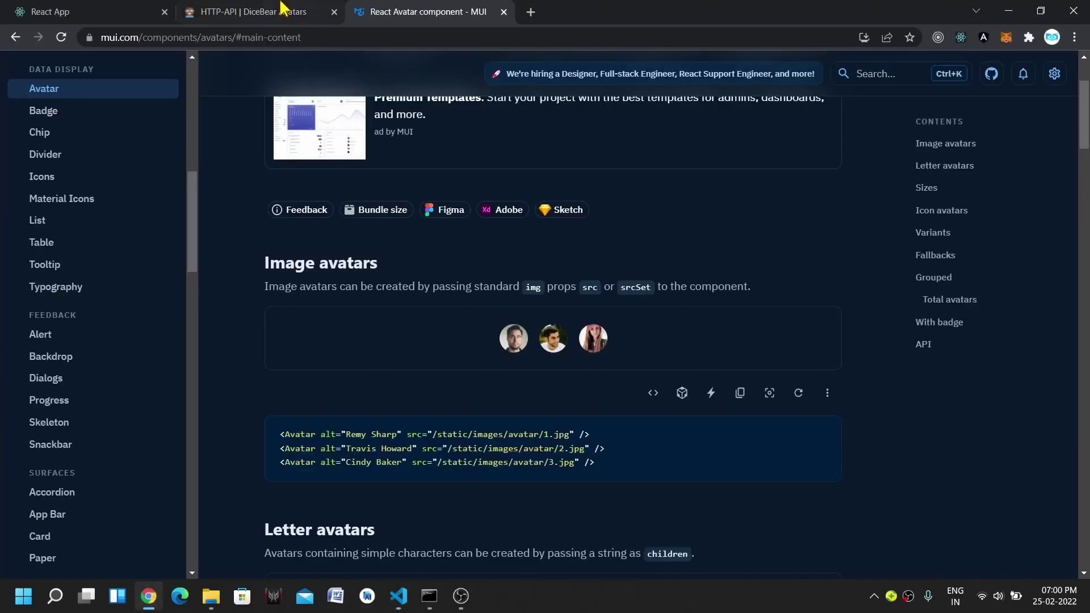
pyautogui.click(51, 12)
# Give the Stack direction="row" and spacing, save, and view the user list in Chrome
pyautogui.hotkey('alt', 'Tab')
pyautogui.click(198, 216)
pyautogui.press('Return')
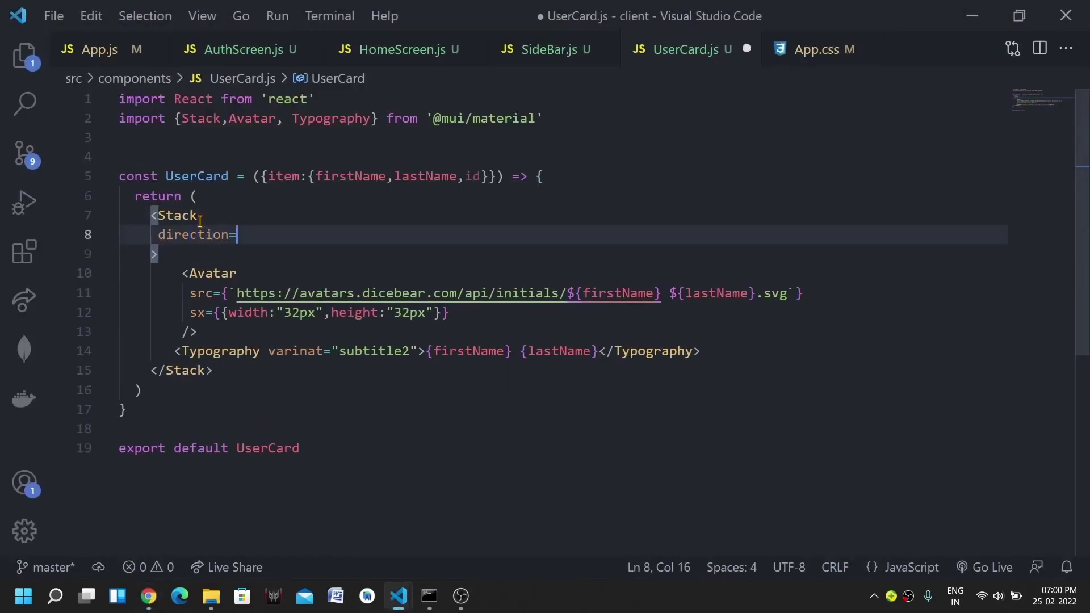
pyautogui.write('"row"')
pyautogui.press('Return')
pyautogui.write('soa{4')
pyautogui.hotkey('ctrl', 's')
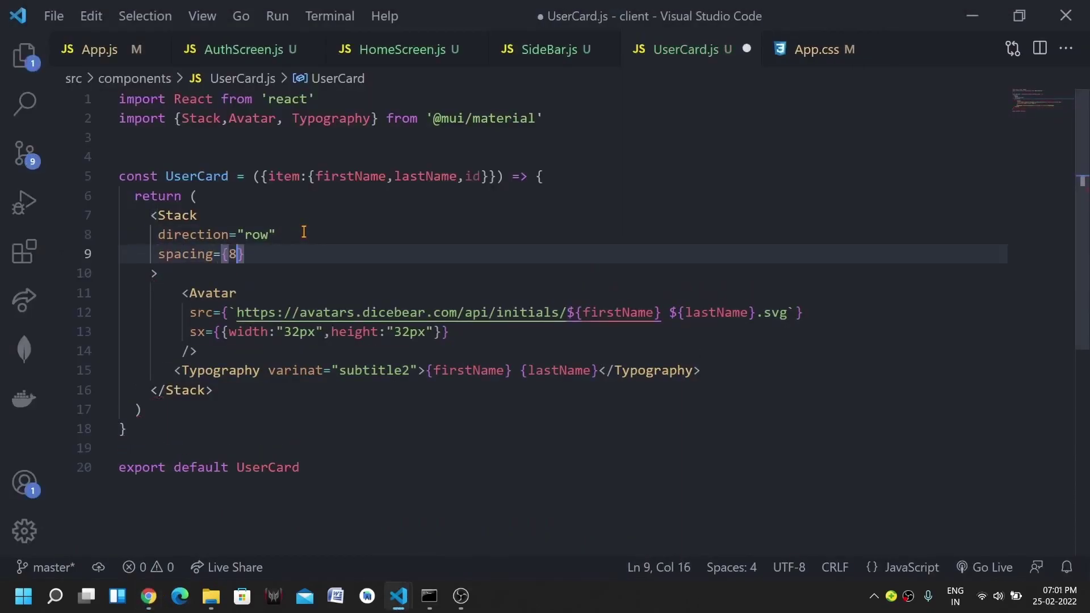
pyautogui.click(148, 596)
# Add vertical padding via sx py to the Stack and save UserCard.js
pyautogui.hotkey('alt', 'Tab')
pyautogui.click(283, 253)
pyautogui.press('Return')
pyautogui.write('sx')
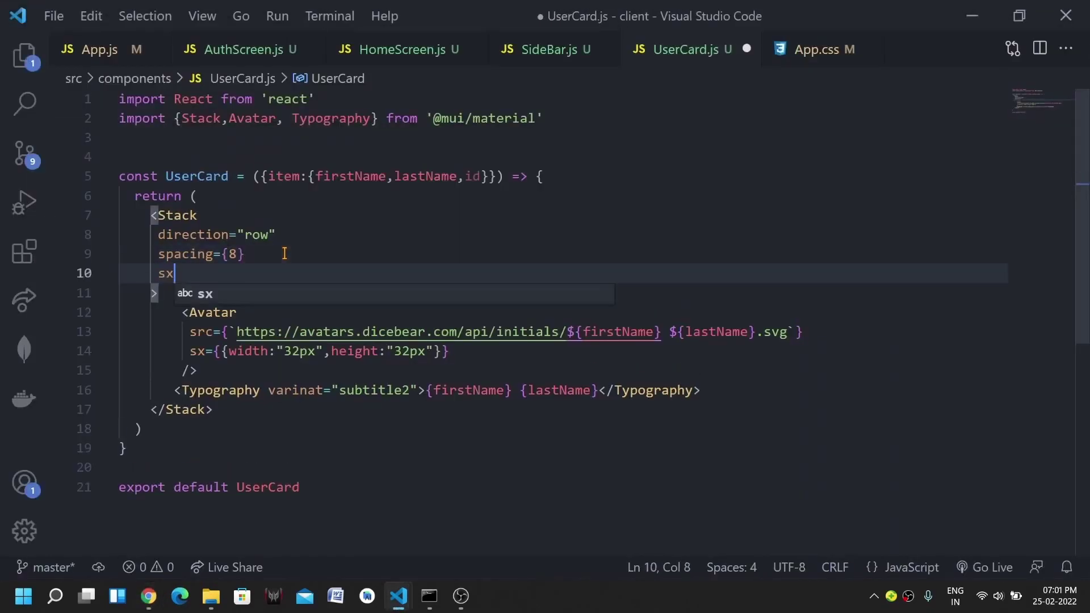
pyautogui.write('={{py')
pyautogui.hotkey('ctrl', 's')
pyautogui.click(148, 597)
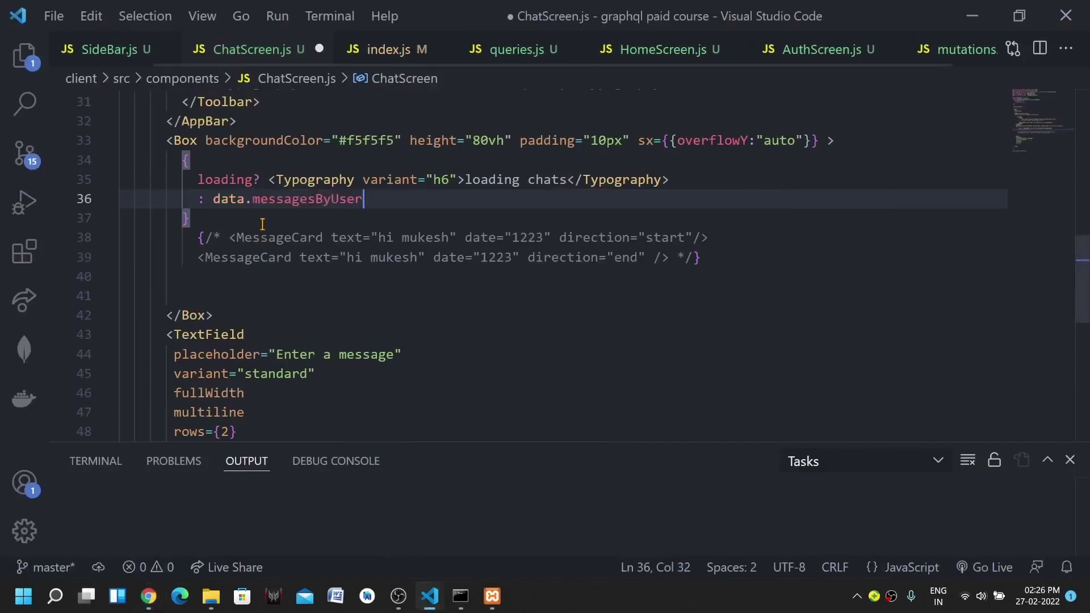
pyautogui.write('.map(msg=>{')
# Map messagesByUser to MessageCard with key, text and createdAt, save, and check the browser
pyautogui.press('Return')
pyautogui.write('return')
pyautogui.moveTo(708, 276); pyautogui.dragTo(229, 276)
pyautogui.moveTo(425, 277); pyautogui.dragTo(267, 218)
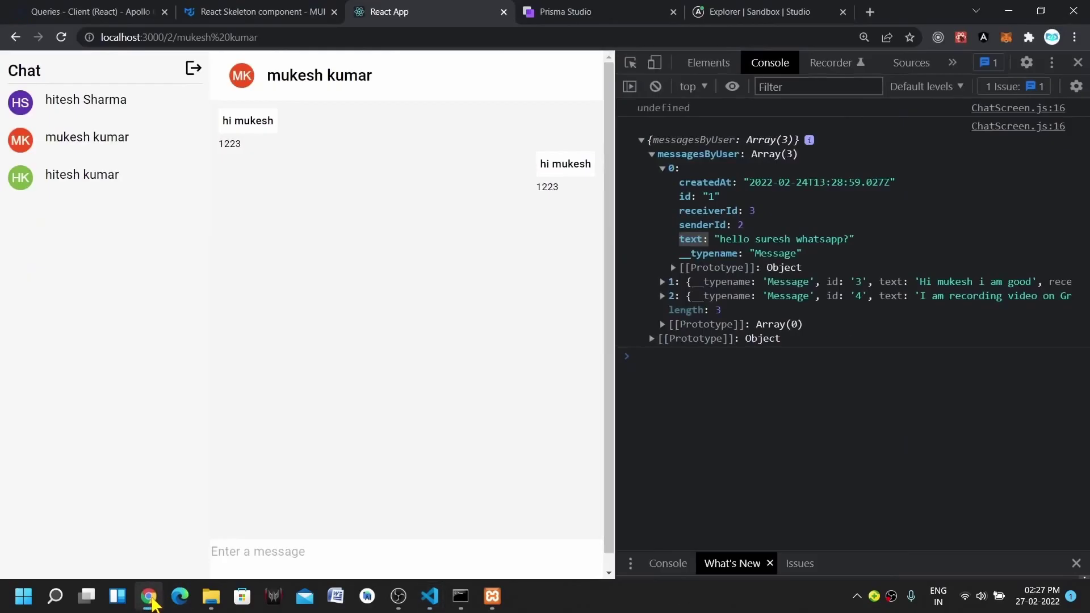
pyautogui.click(428, 596)
pyautogui.write('{msg.createdAt} direction={}/>')
pyautogui.moveTo(741, 218); pyautogui.dragTo(786, 219)
pyautogui.write('{ ')
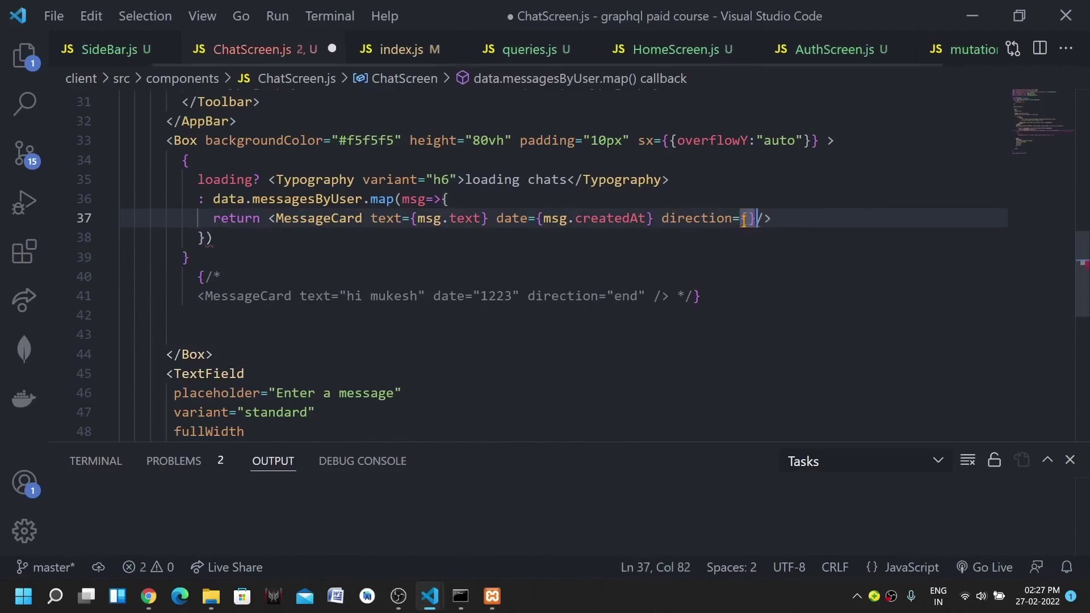
pyautogui.write('msg.')
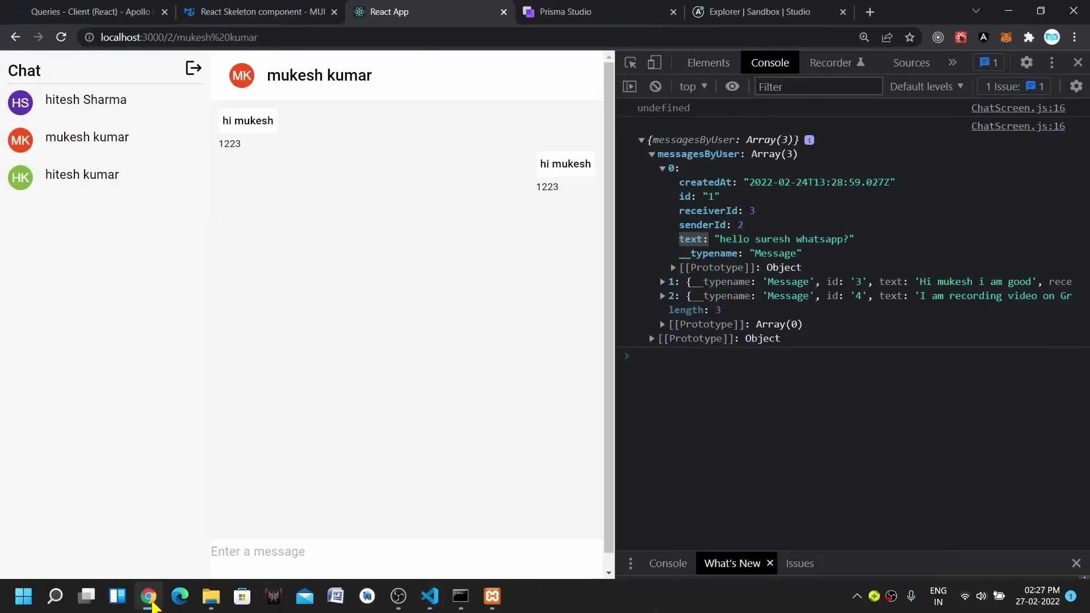
pyautogui.write('receiverId == id} />')
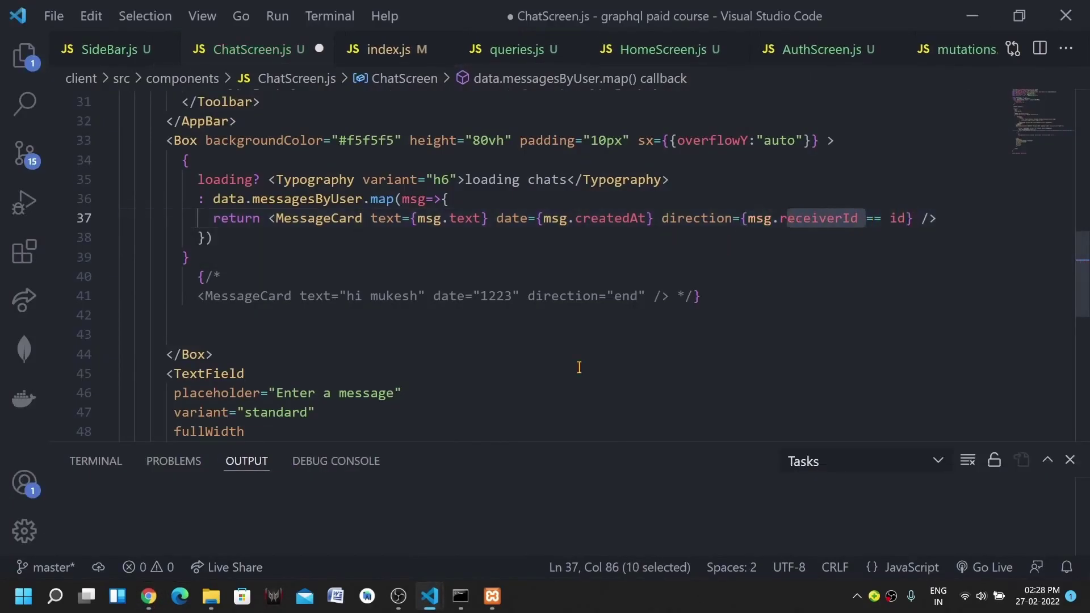
pyautogui.click(892, 220)
pyautogui.write('+id /')
pyautogui.hotkey('ctrl', 's')
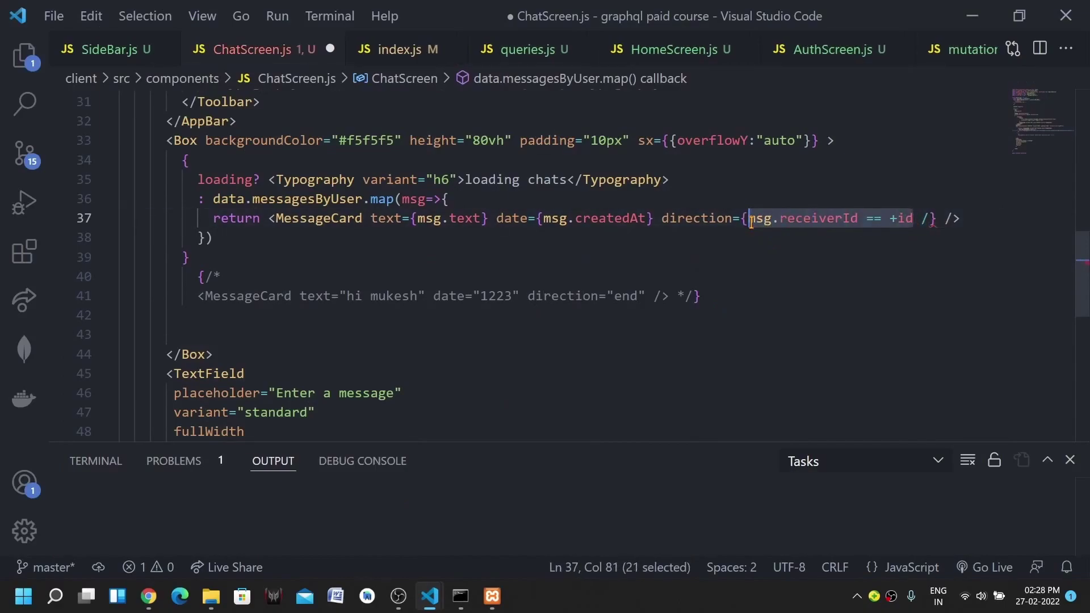
pyautogui.click(149, 597)
# Set each MessageCard's direction to end or start by sender, save, and view the left/right bubbles
pyautogui.hotkey('alt', 'Tab')
pyautogui.write('?')
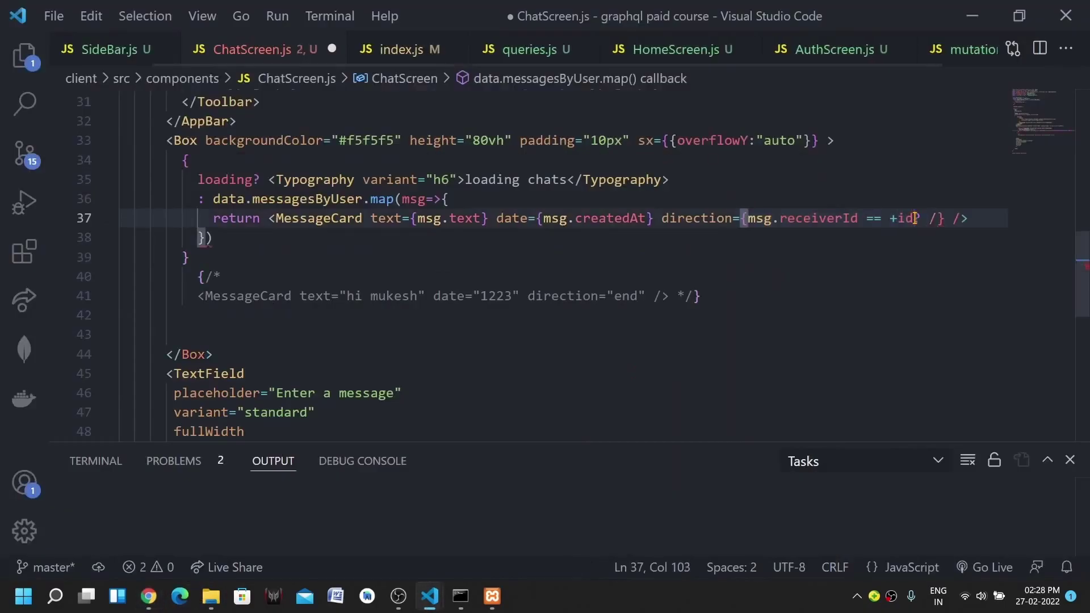
pyautogui.write(' "end" :"start"')
pyautogui.hotkey('ctrl', 's')
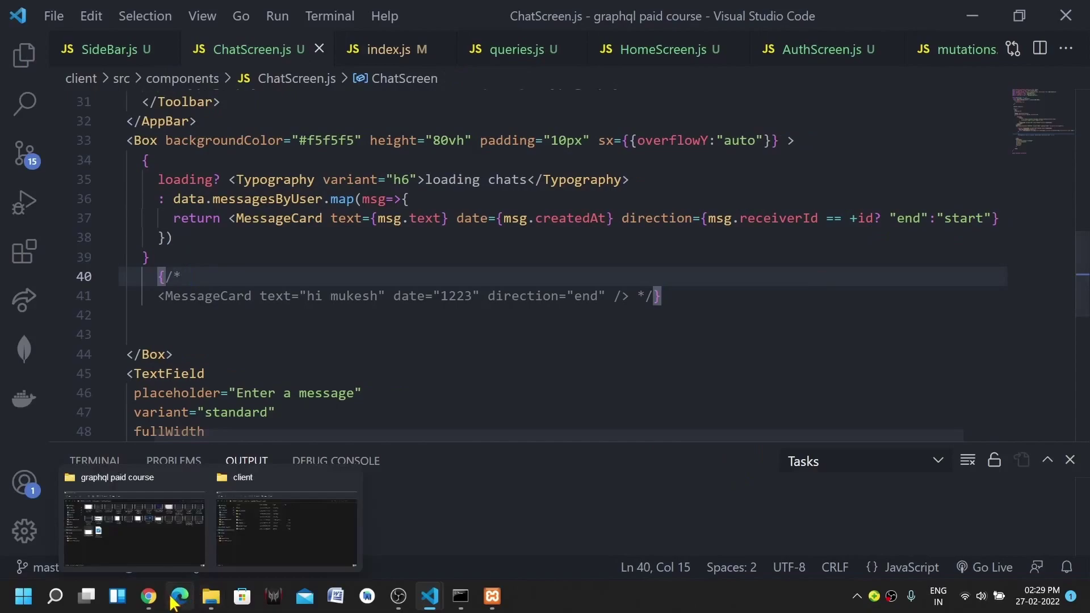
pyautogui.click(149, 597)
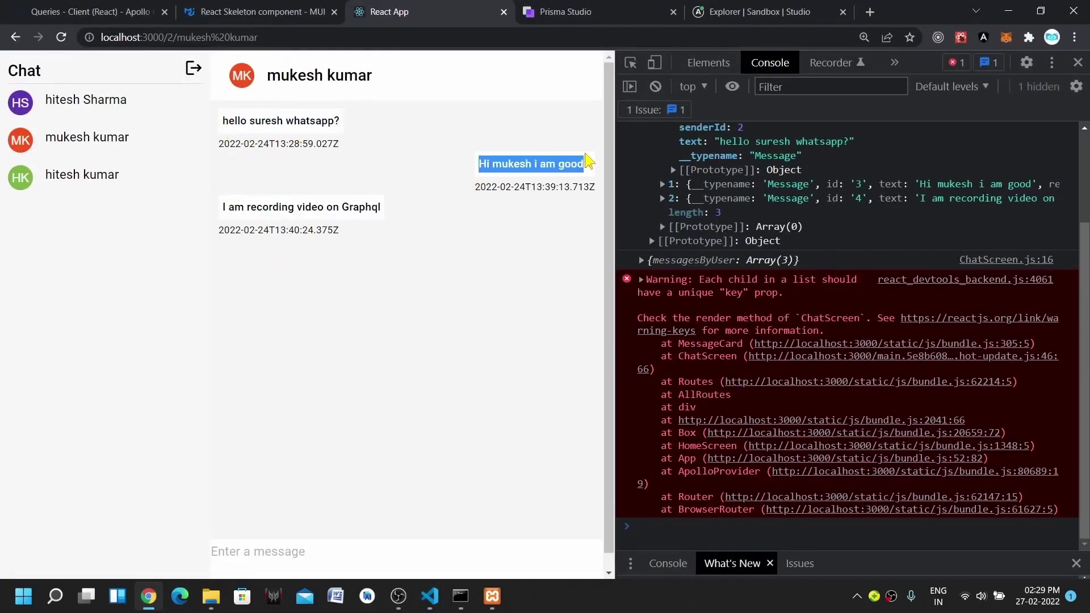
pyautogui.hotkey('alt', 'Tab')
pyautogui.write('key=')
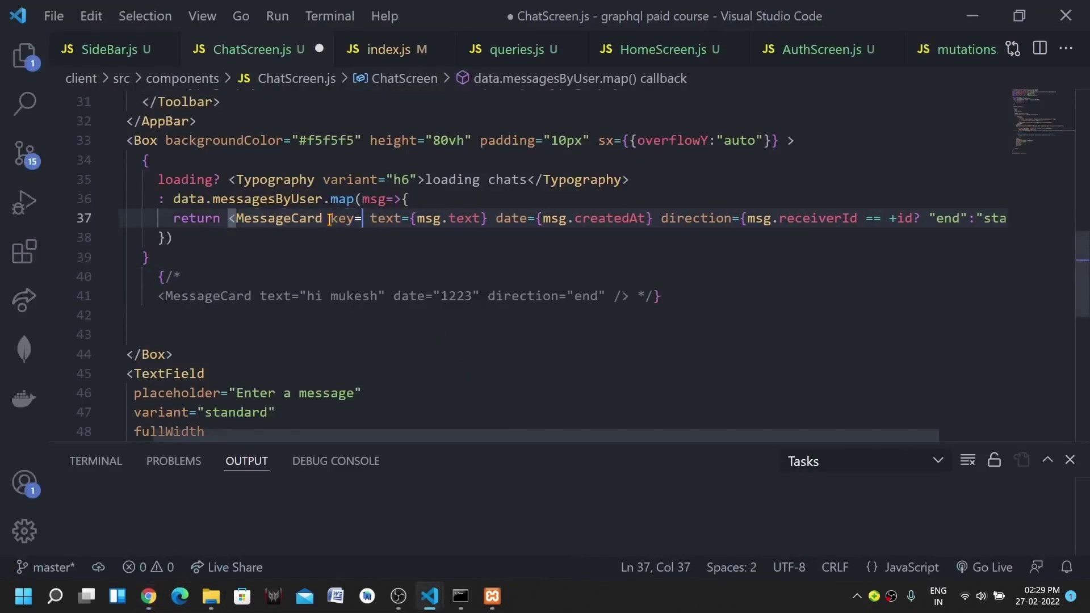
pyautogui.write('{msg.createdAt')
# In MessageCard.js format the time with new Date(date).toLocaleTimeString() and view the formatted times
pyautogui.keyDown('ctrl'); pyautogui.click(290, 222); pyautogui.keyUp('ctrl')
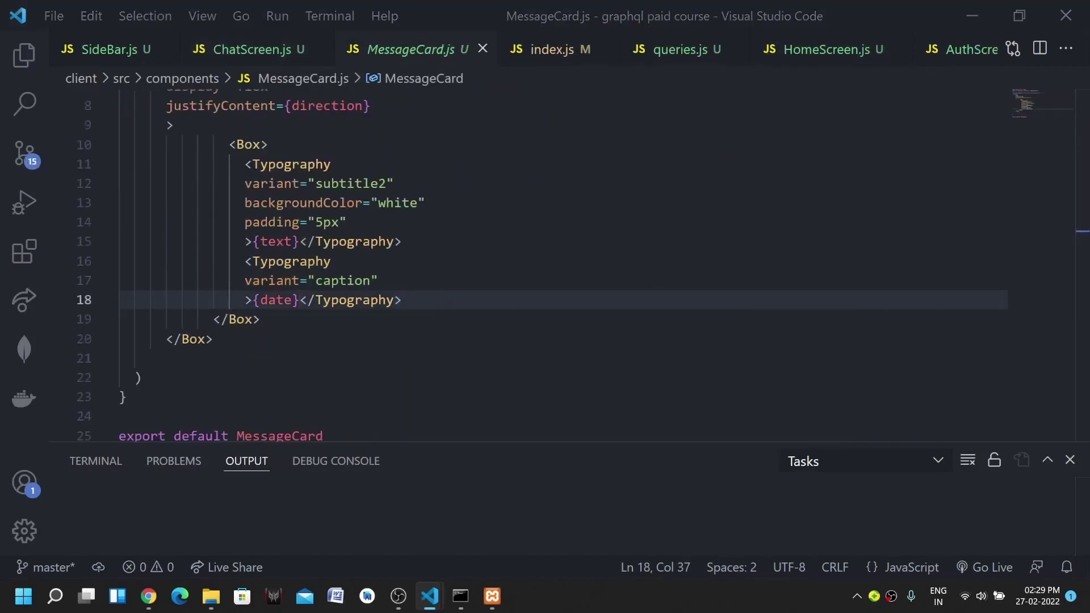
pyautogui.click(258, 300)
pyautogui.write('new Data(date).to')
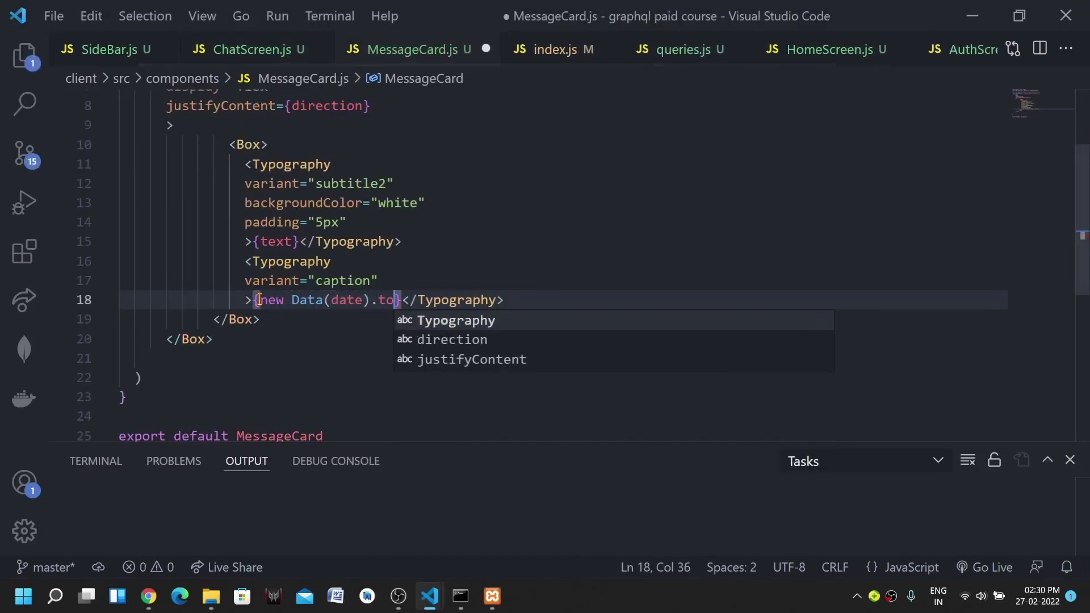
pyautogui.doubleClick(307, 299)
pyautogui.write('Date')
pyautogui.click(395, 300)
pyautogui.write('LocaleTimeString(')
pyautogui.click(148, 597)
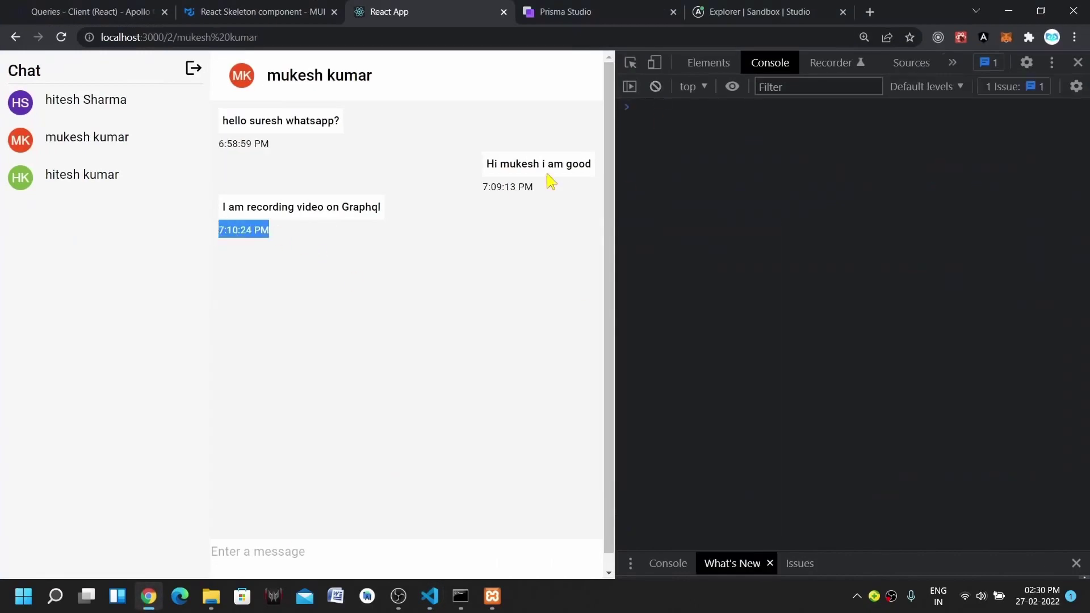
pyautogui.moveTo(615, 294); pyautogui.dragTo(796, 298)
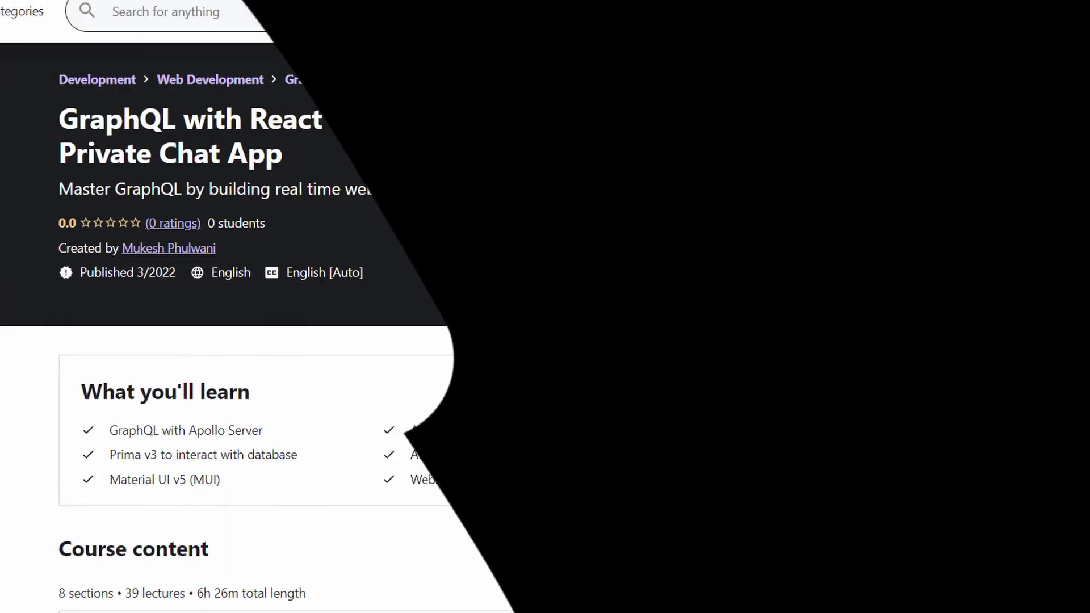